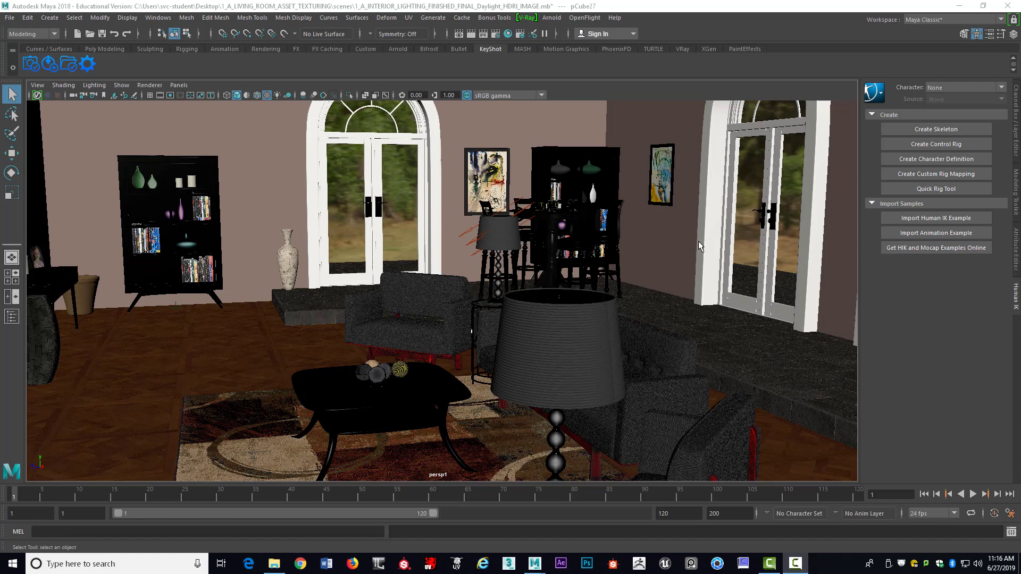
# Step: Examine the glass of the framed picture between the arched doors and the bookshelf, and the glass of the closed bookshelf
pyautogui.click(758, 186)
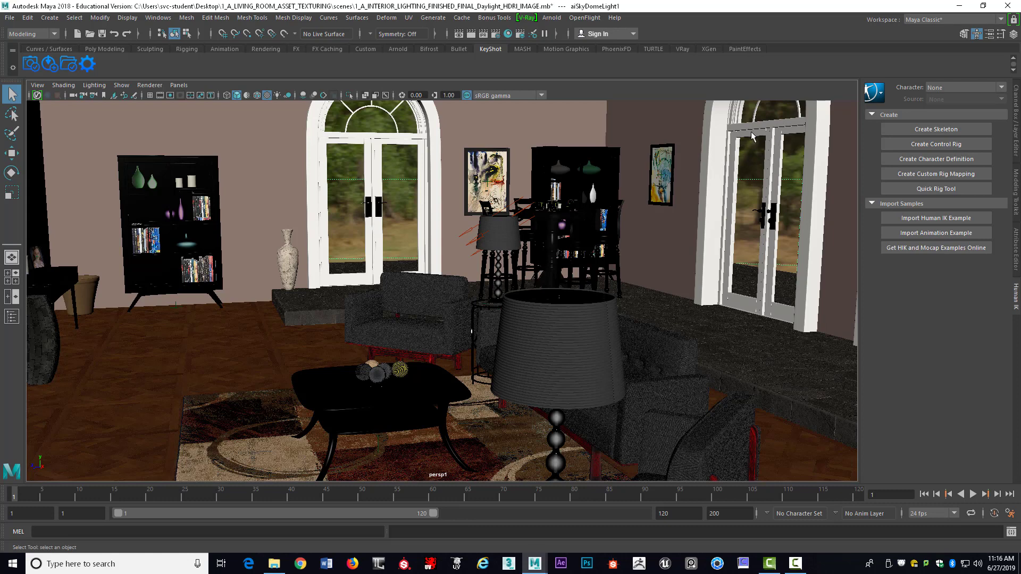
pyautogui.click(486, 181)
pyautogui.press('f')
pyautogui.keyDown('alt'); pyautogui.moveTo(502, 345); pyautogui.dragTo(518, 349); pyautogui.keyUp('alt')
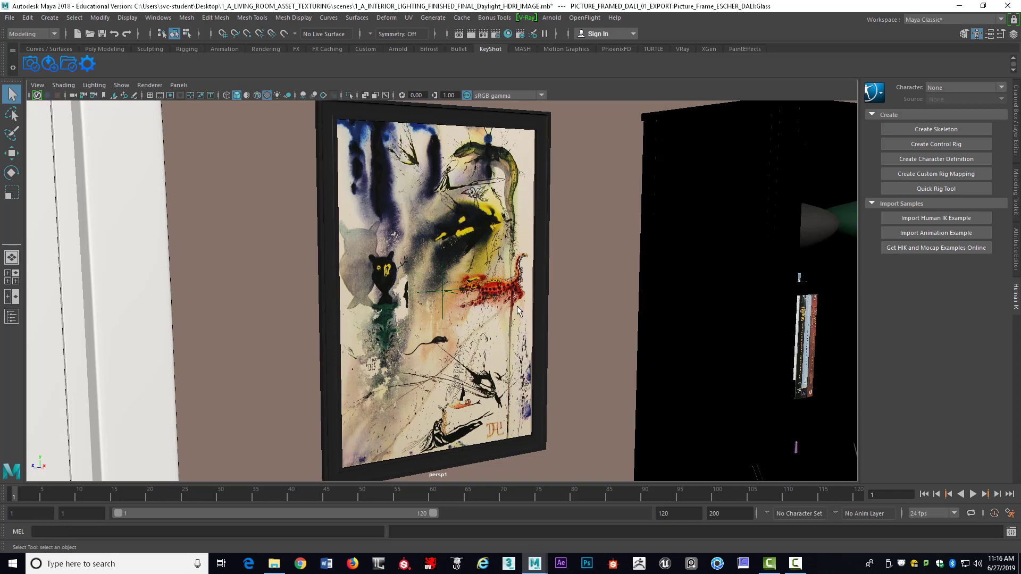
pyautogui.scroll(-3, 519, 311)
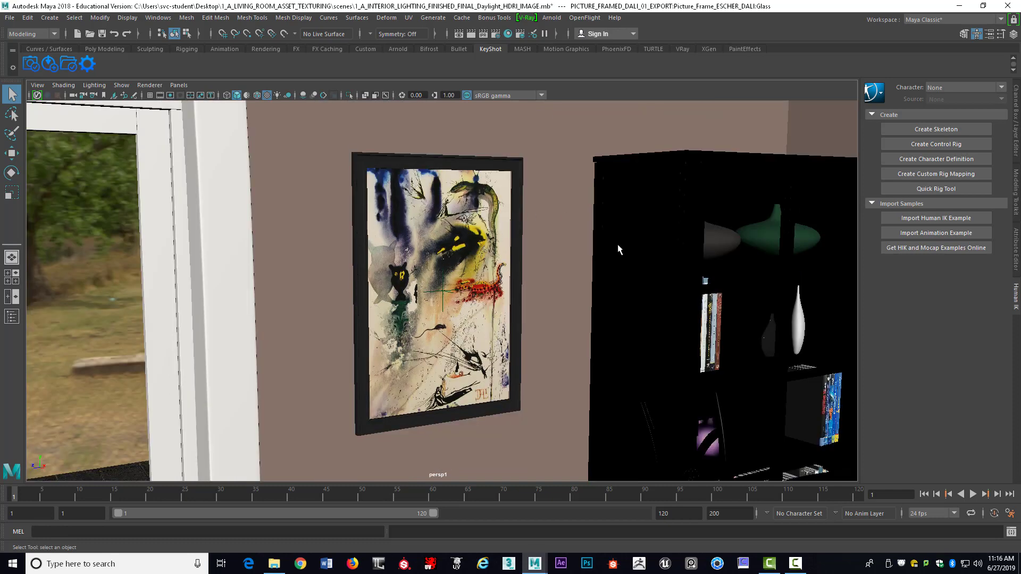
pyautogui.click(727, 318)
pyautogui.keyDown('alt'); pyautogui.moveTo(757, 344); pyautogui.dragTo(698, 342); pyautogui.keyUp('alt')
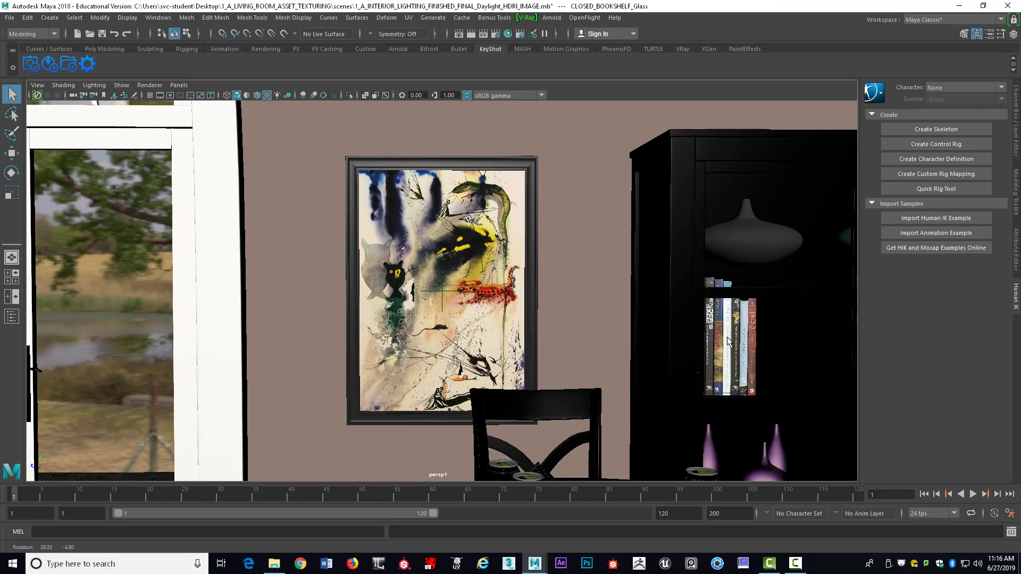
pyautogui.keyDown('alt'); pyautogui.moveTo(761, 329); pyautogui.dragTo(636, 322, button='middle'); pyautogui.keyUp('alt')
pyautogui.moveTo(646, 335)
pyautogui.keyDown('alt'); pyautogui.mouseDown()
pyautogui.moveTo(608, 335)
pyautogui.moveTo(629, 338)
pyautogui.mouseUp(); pyautogui.keyUp('alt')
pyautogui.keyDown('alt'); pyautogui.moveTo(654, 183); pyautogui.dragTo(623, 261); pyautogui.keyUp('alt')
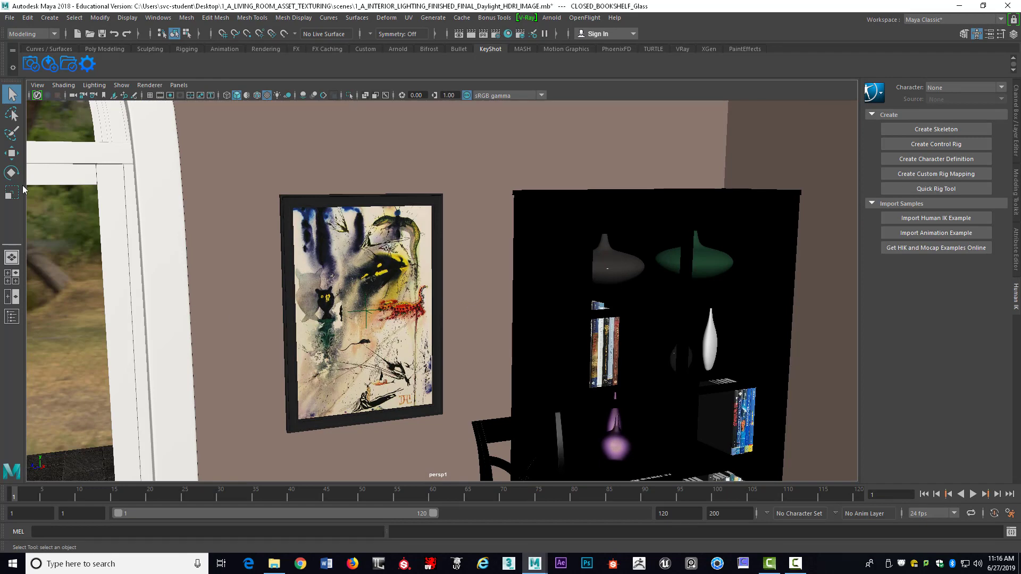
# Step: Show the Outliner and select the closed bookshelf's case beside the framed picture
pyautogui.click(167, 19)
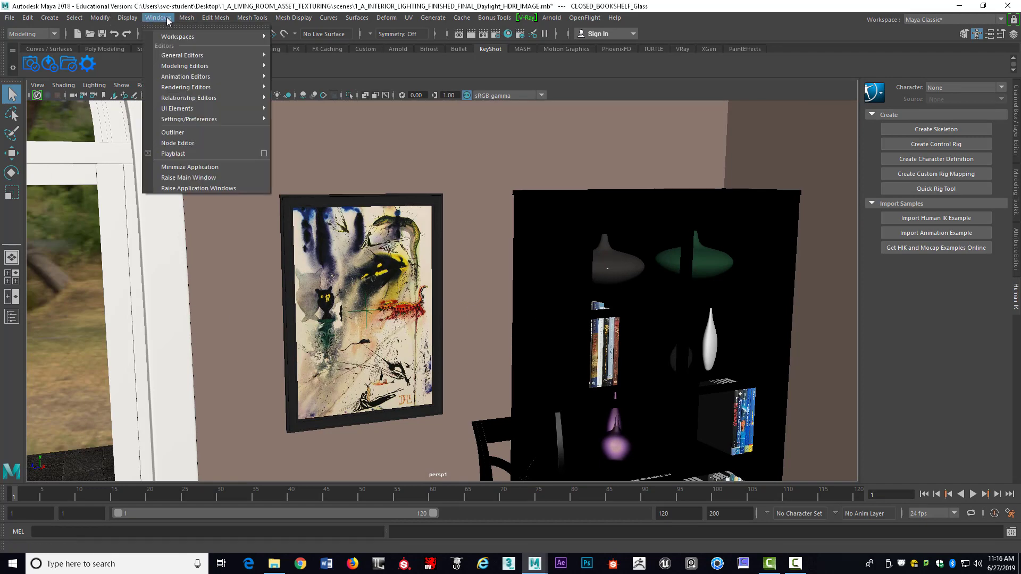
pyautogui.click(173, 133)
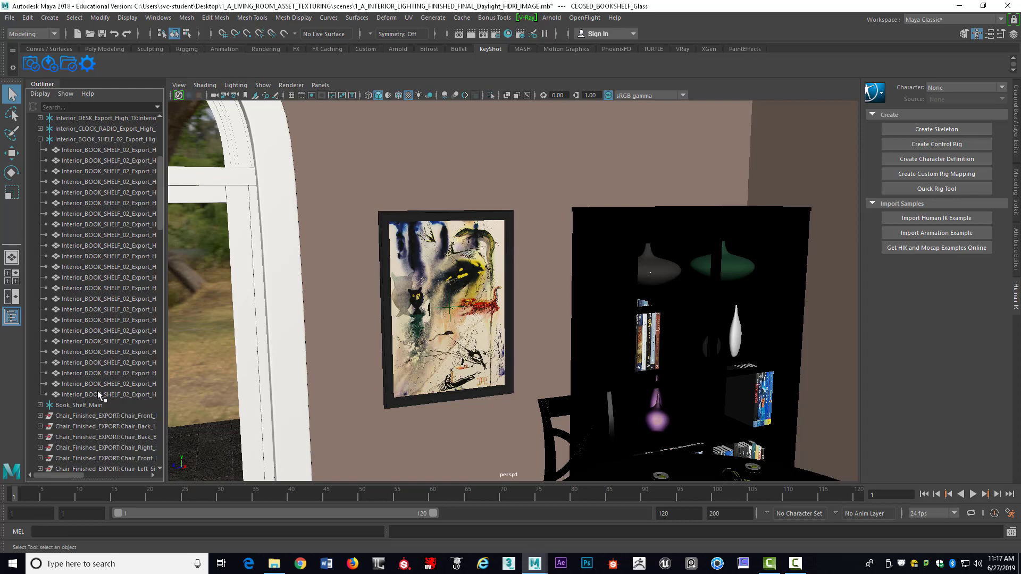
pyautogui.click(649, 272)
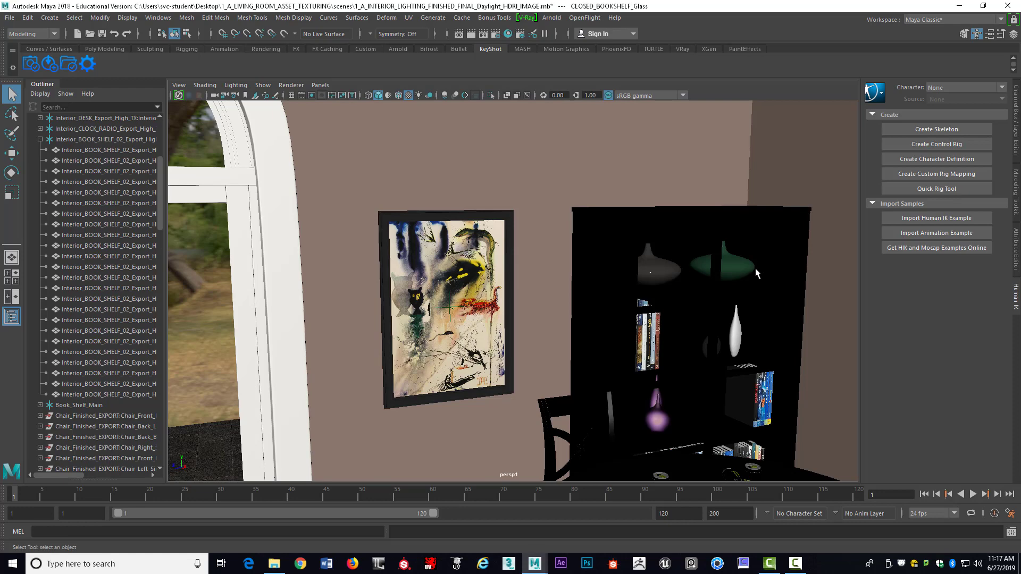
pyautogui.click(633, 273)
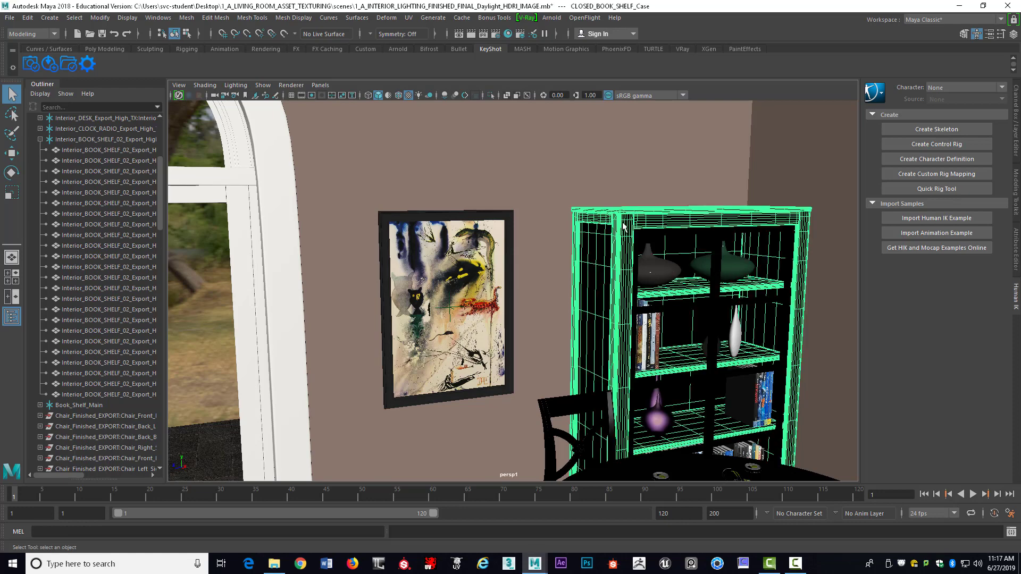
# Step: Display the bookshelf case's shape attributes and expand its Arnold settings
pyautogui.scroll(-5, 672, 277)
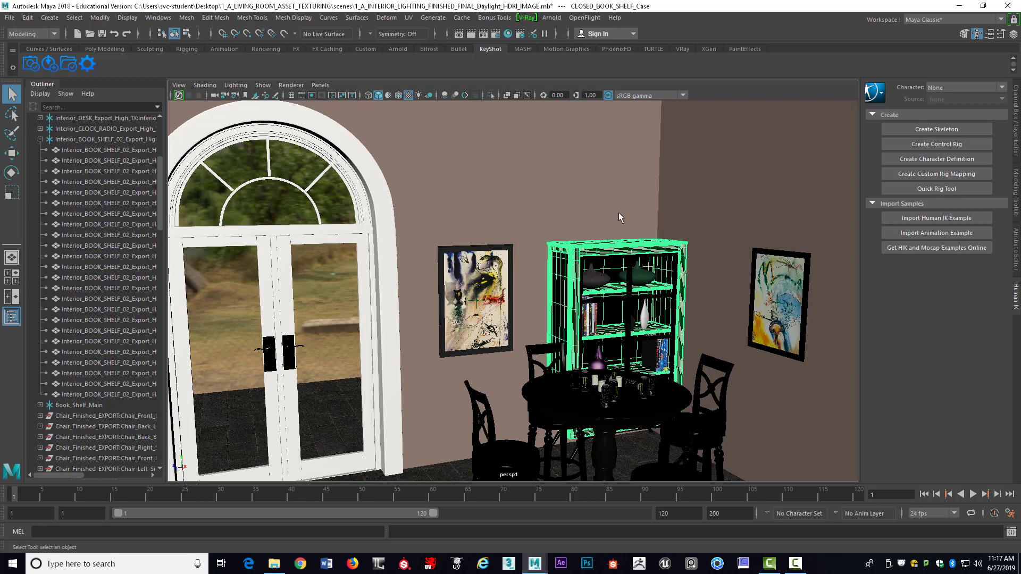
pyautogui.hotkey('ctrl', 'a')
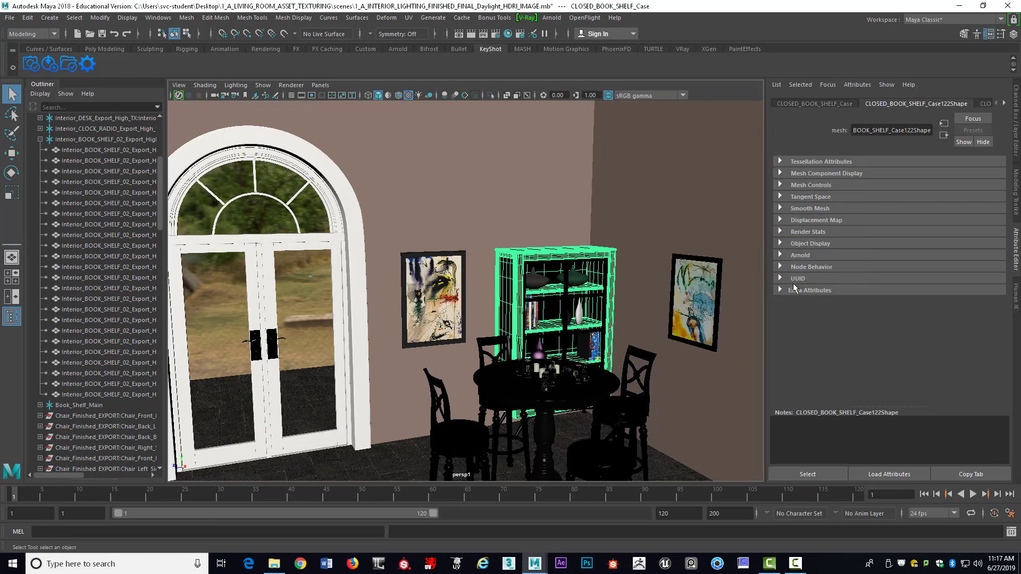
pyautogui.click(780, 256)
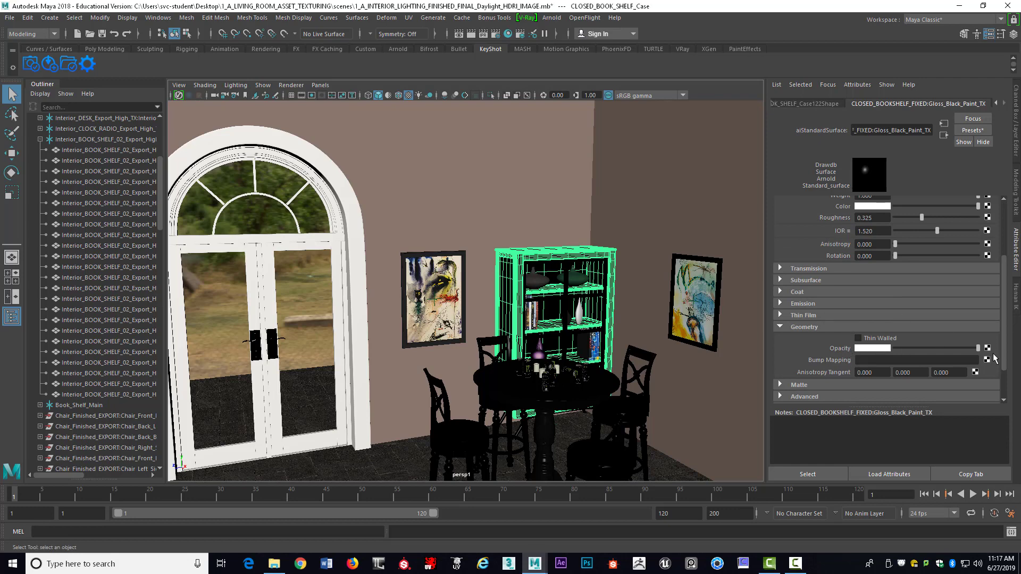
# Step: Try lowering the cutout Opacity of the bookshelf's Gloss_Black_Paint_TX material to black, and return it to full white
pyautogui.moveTo(978, 349); pyautogui.dragTo(885, 347)
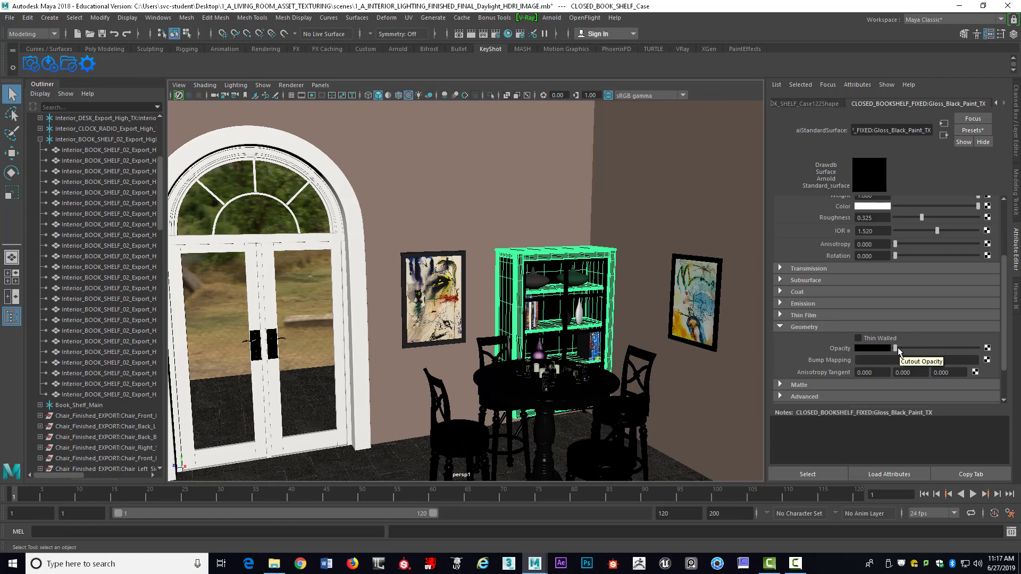
pyautogui.moveTo(896, 349); pyautogui.dragTo(983, 355)
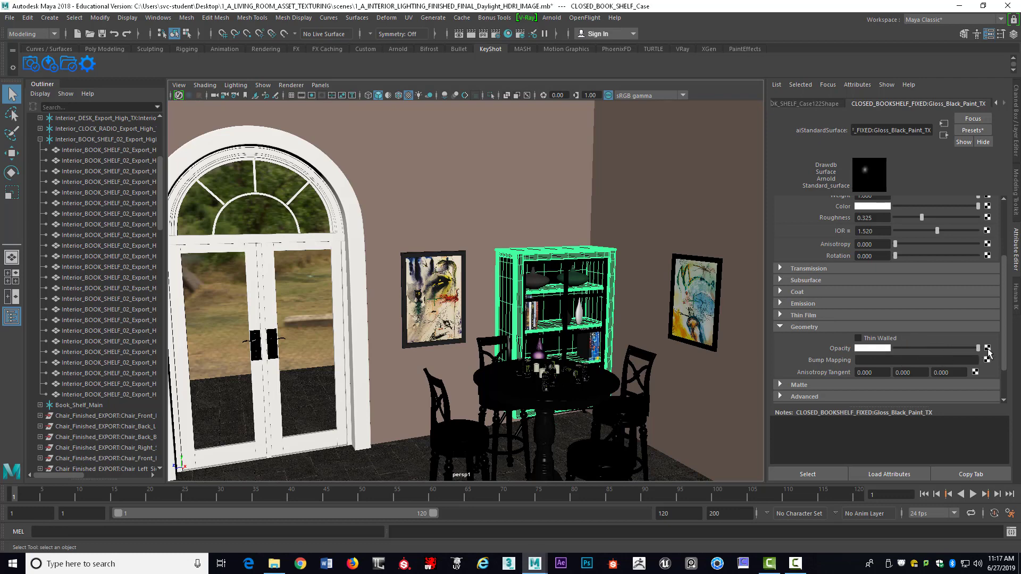
pyautogui.moveTo(978, 348)
pyautogui.mouseDown()
pyautogui.moveTo(886, 347)
pyautogui.moveTo(983, 352)
pyautogui.mouseUp()
# Step: Select the glass candle vase standing on the bar table
pyautogui.click(577, 393)
pyautogui.scroll(5, 577, 392)
pyautogui.keyDown('alt'); pyautogui.moveTo(628, 409); pyautogui.dragTo(642, 334, button='middle'); pyautogui.keyUp('alt')
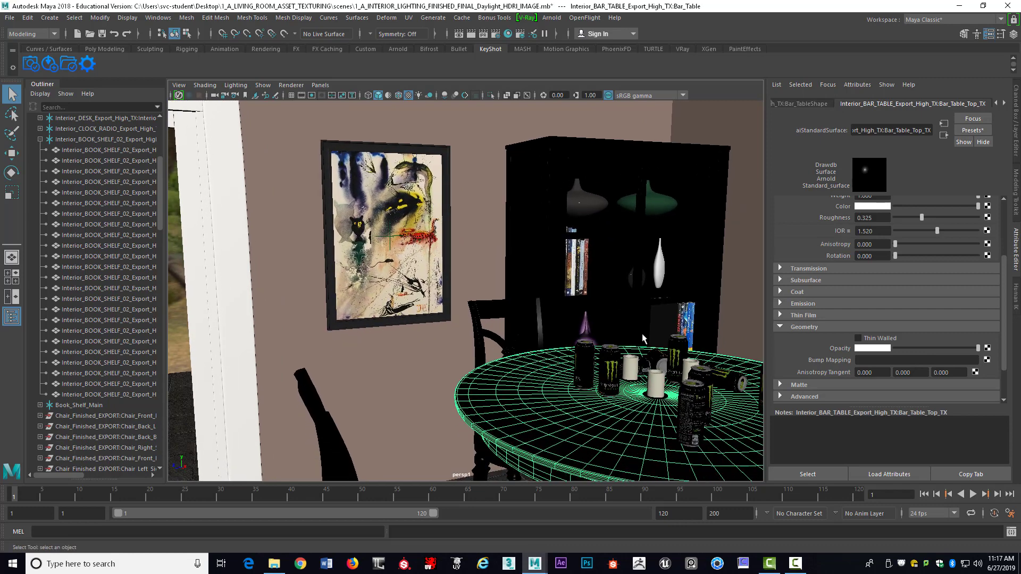
pyautogui.click(640, 349)
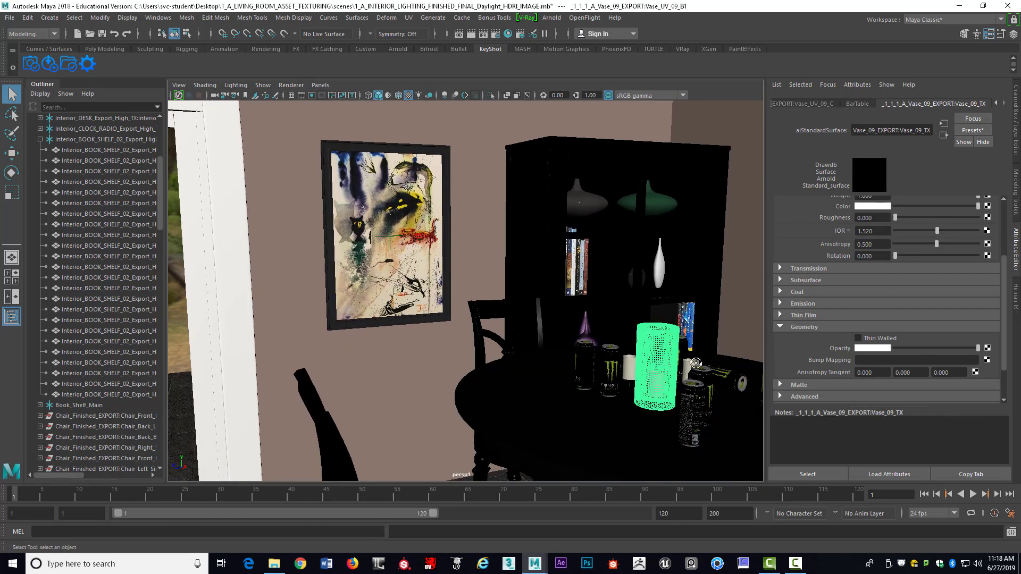
pyautogui.keyDown('alt'); pyautogui.moveTo(696, 365); pyautogui.dragTo(726, 366); pyautogui.keyUp('alt')
pyautogui.keyDown('alt'); pyautogui.moveTo(726, 366); pyautogui.dragTo(639, 323, button='middle'); pyautogui.keyUp('alt')
pyautogui.scroll(3, 676, 325)
pyautogui.scroll(-1, 693, 324)
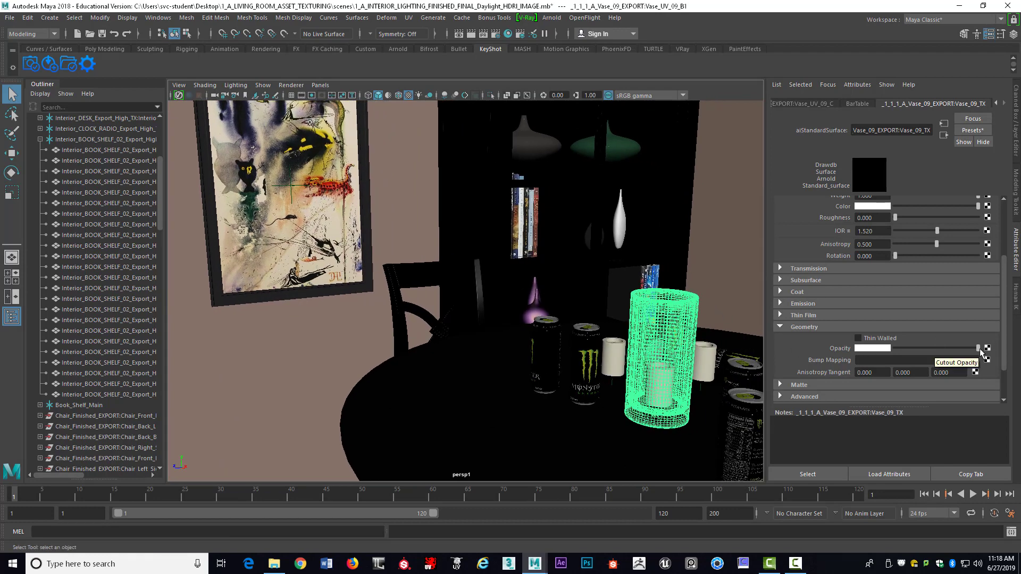
# Step: Look through the candle vase's mesh attributes and its BarTable display layer settings
pyautogui.click(815, 105)
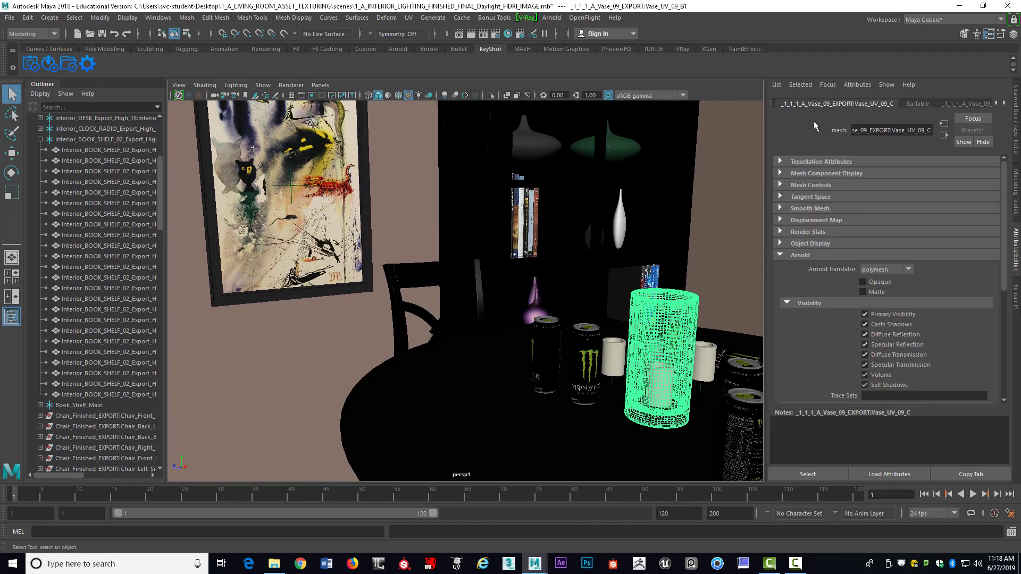
pyautogui.click(1000, 103)
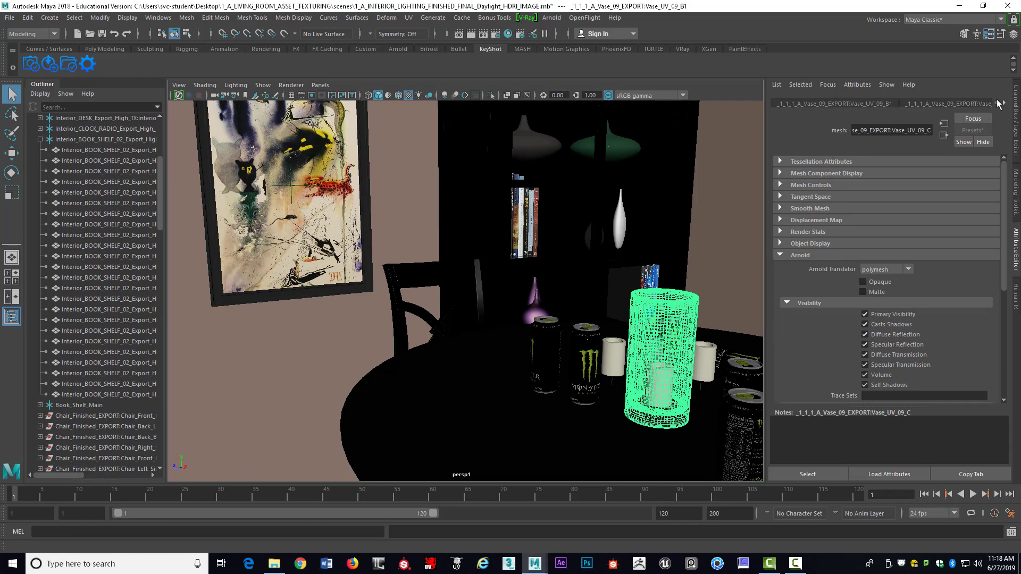
pyautogui.click(1003, 104)
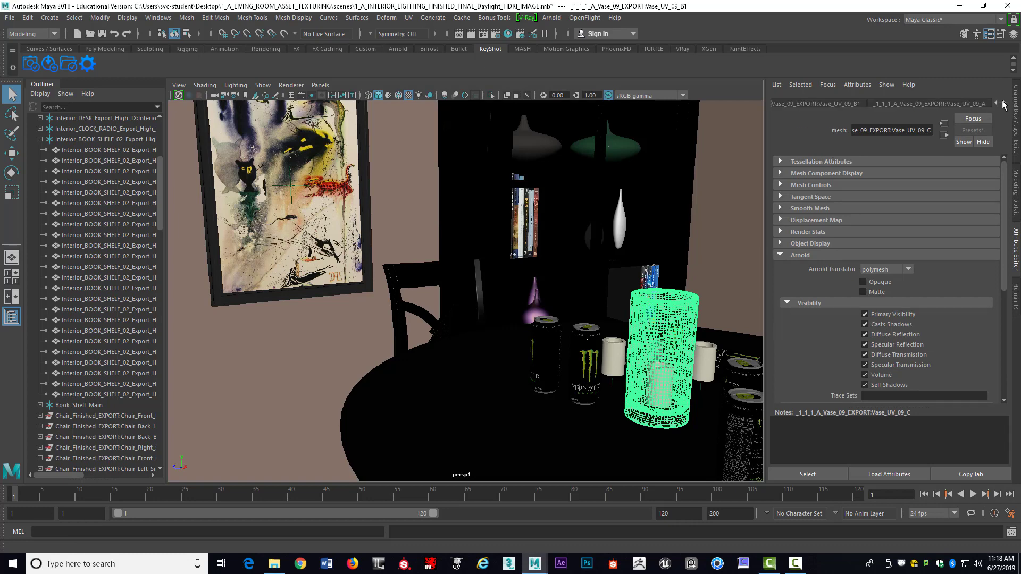
pyautogui.click(1004, 104)
pyautogui.click(1004, 105)
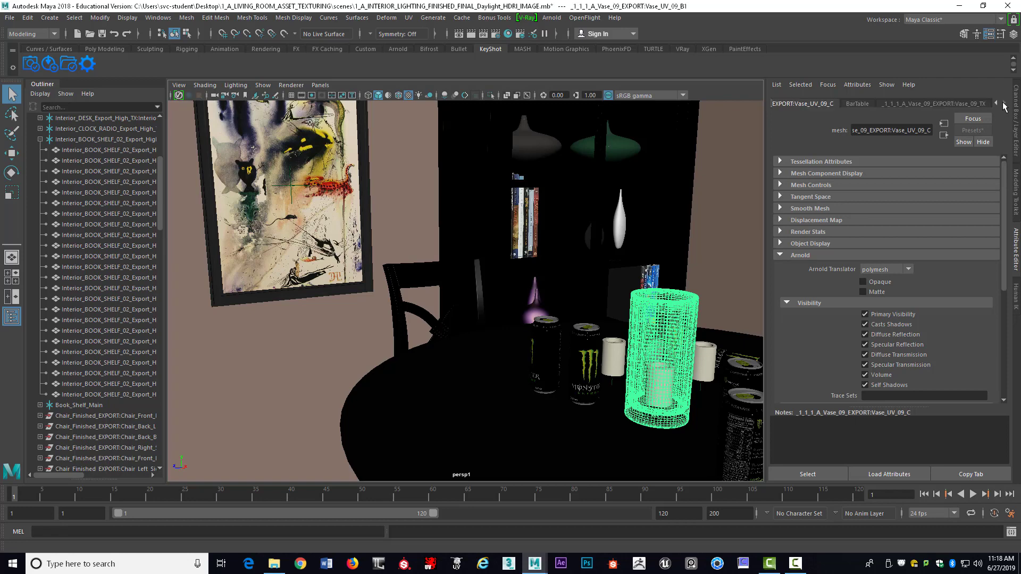
pyautogui.click(858, 104)
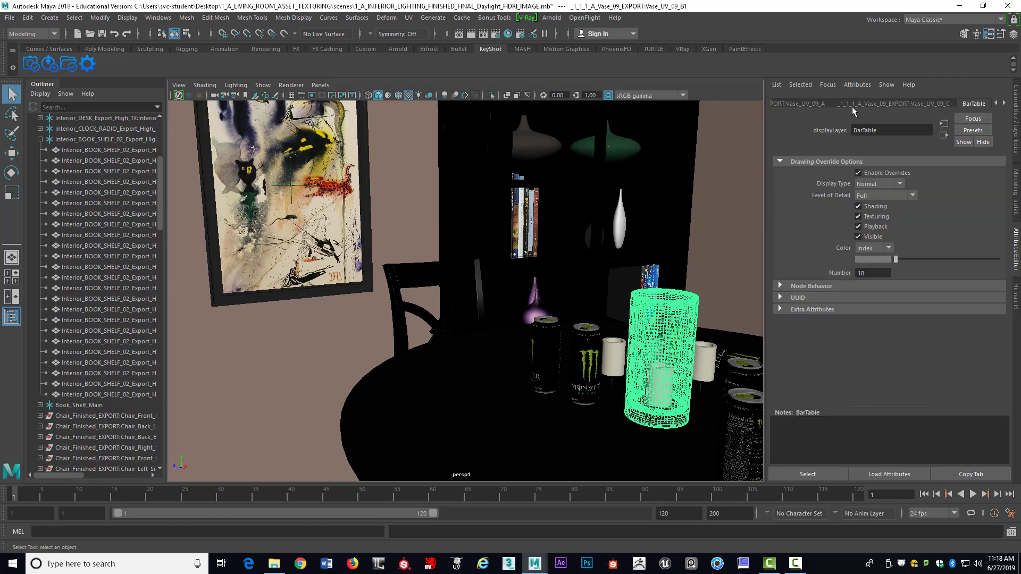
pyautogui.hotkey('ctrl', 'a')
pyautogui.hotkey('ctrl', 'a')
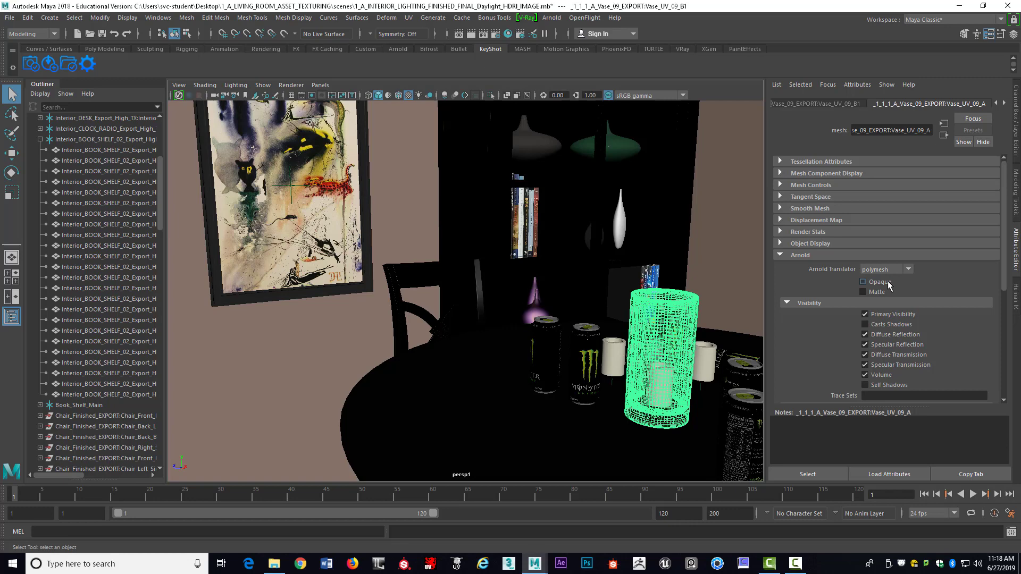
# Step: Review the candle vase's Arnold Opaque option and the cutout Opacity of its Vase_09_TX material
pyautogui.click(875, 281)
pyautogui.click(1004, 103)
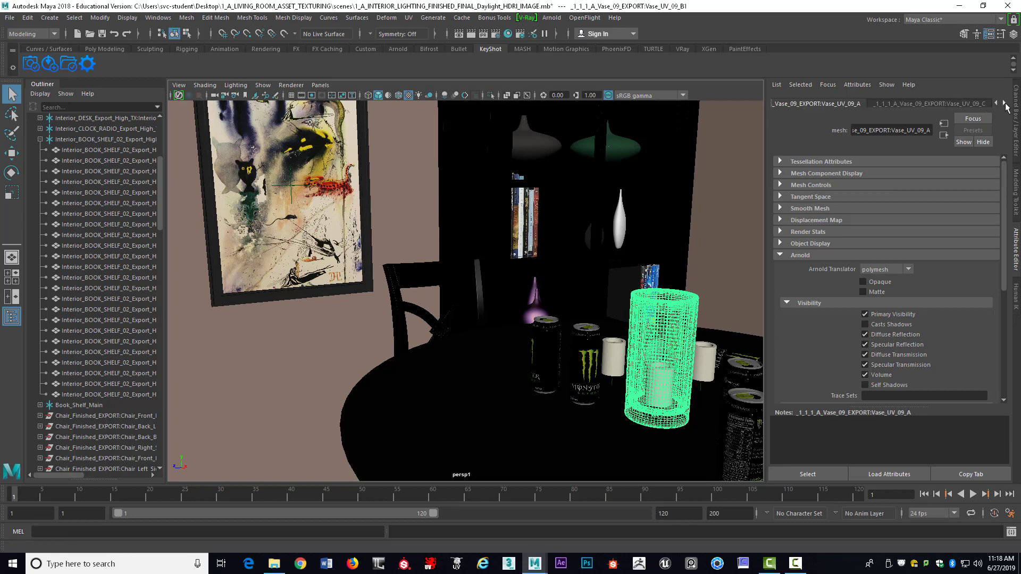
pyautogui.click(1004, 104)
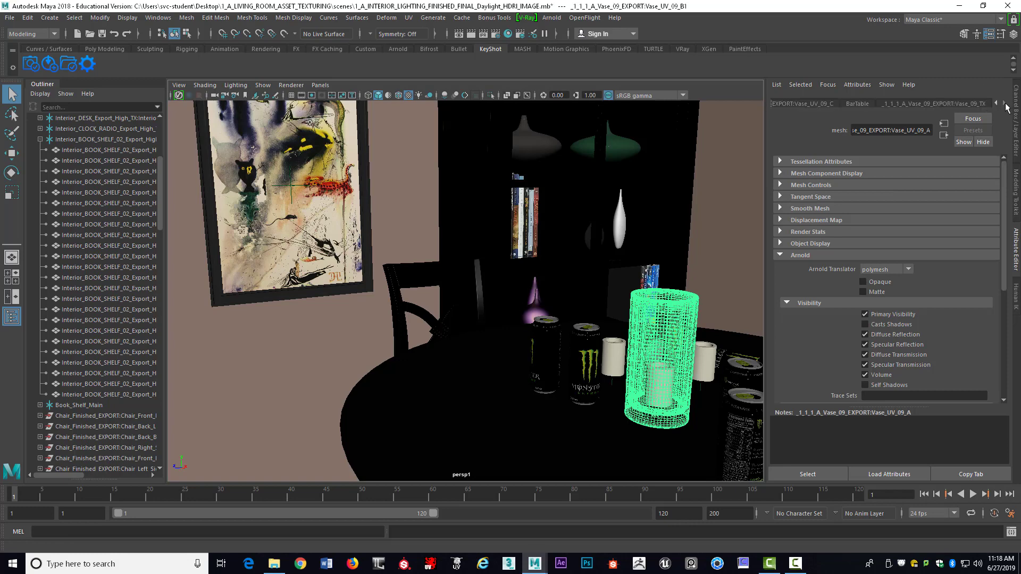
pyautogui.click(976, 104)
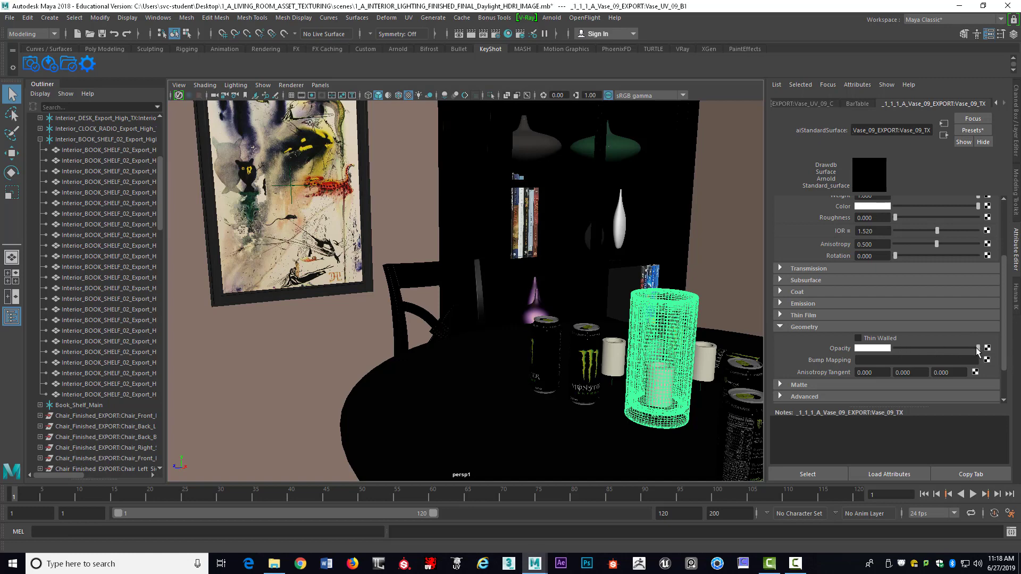
pyautogui.moveTo(978, 349)
pyautogui.mouseDown()
pyautogui.moveTo(898, 349)
pyautogui.moveTo(996, 350)
pyautogui.mouseUp()
# Step: Select the sky dome light surrounding the room model
pyautogui.scroll(-5, 673, 248)
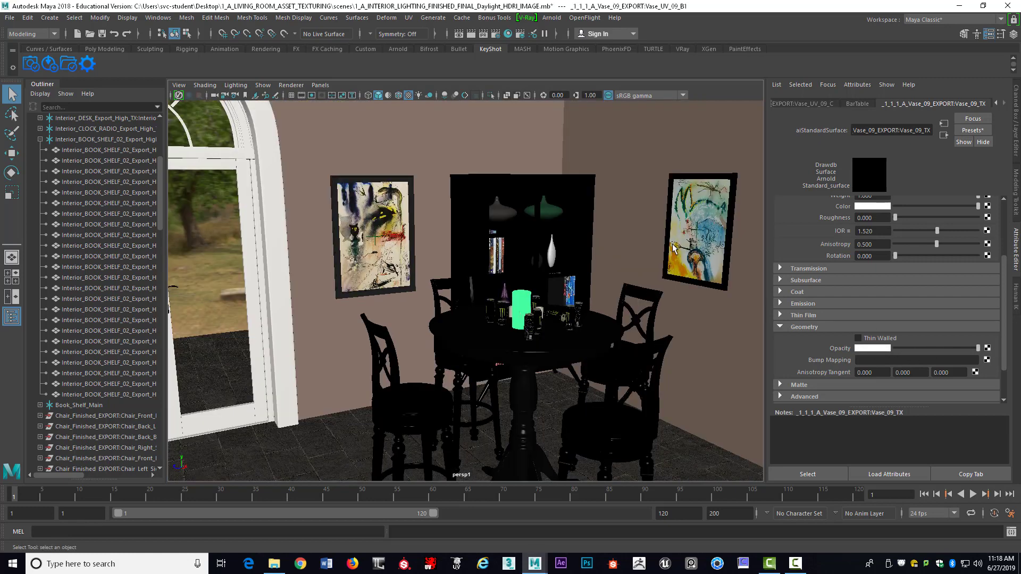
pyautogui.scroll(-6, 649, 250)
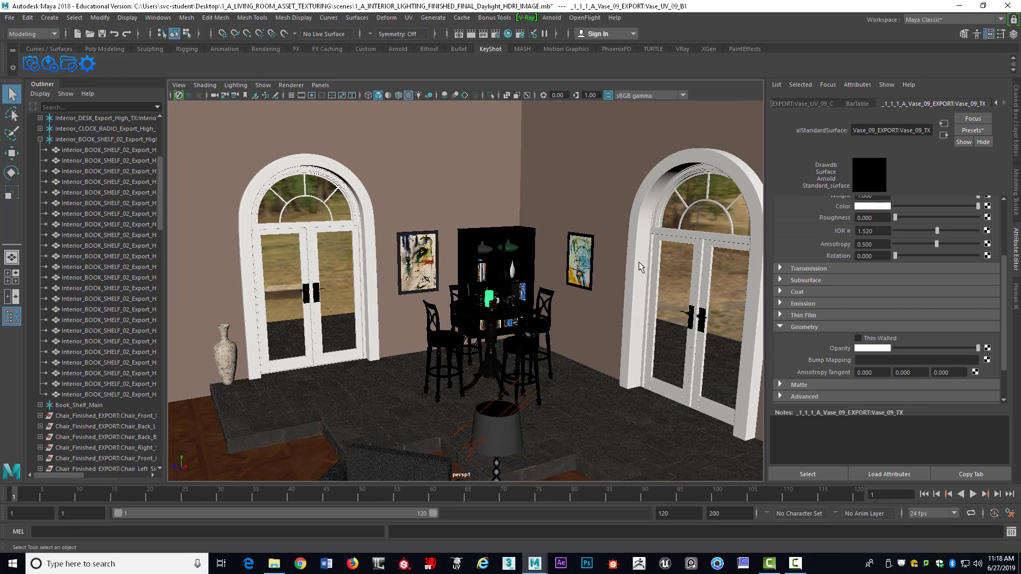
pyautogui.scroll(-10, 640, 267)
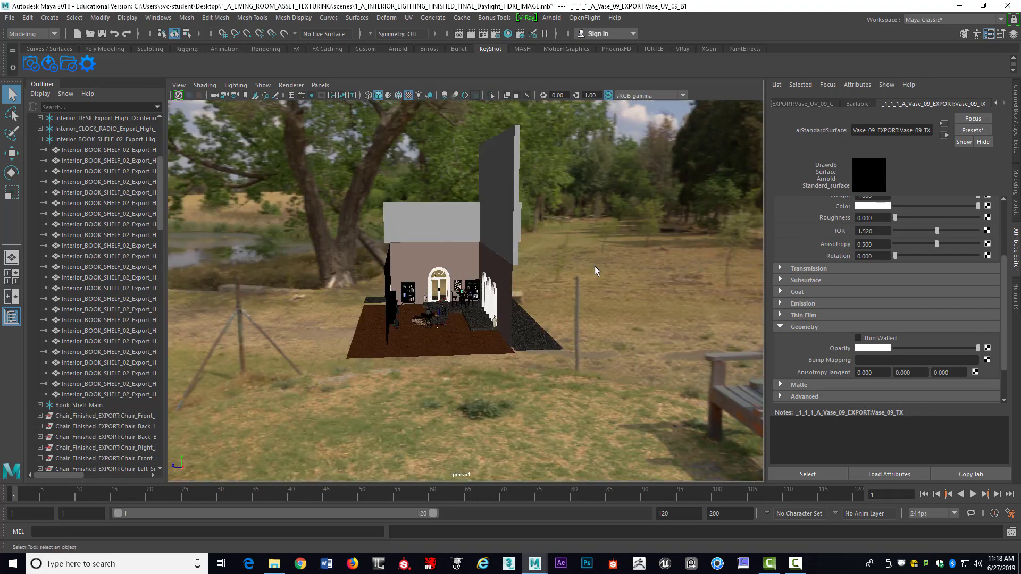
pyautogui.keyDown('alt'); pyautogui.moveTo(596, 271); pyautogui.dragTo(710, 203); pyautogui.keyUp('alt')
pyautogui.click(693, 223)
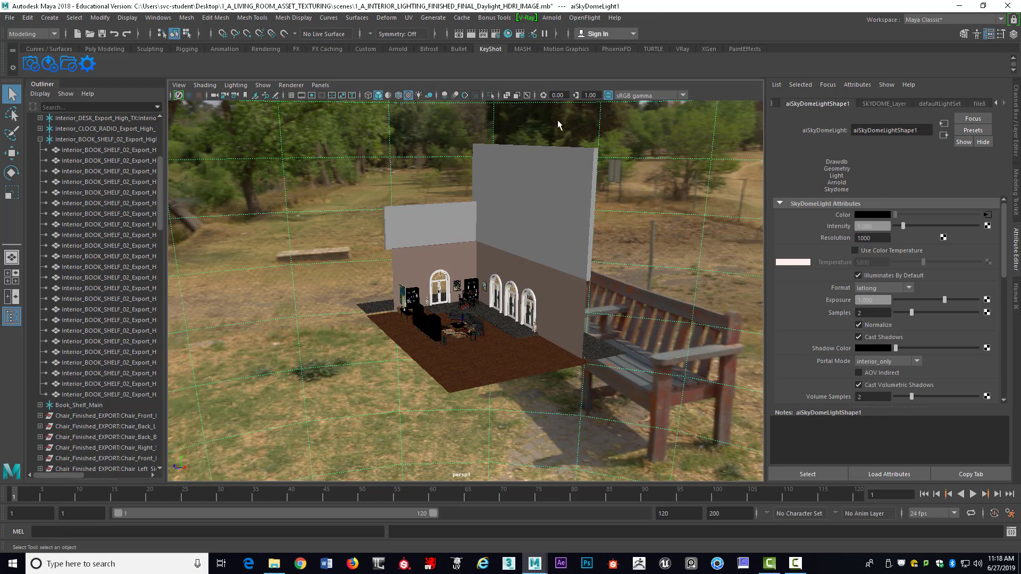
pyautogui.keyDown('alt'); pyautogui.moveTo(336, 148); pyautogui.dragTo(320, 112); pyautogui.keyUp('alt')
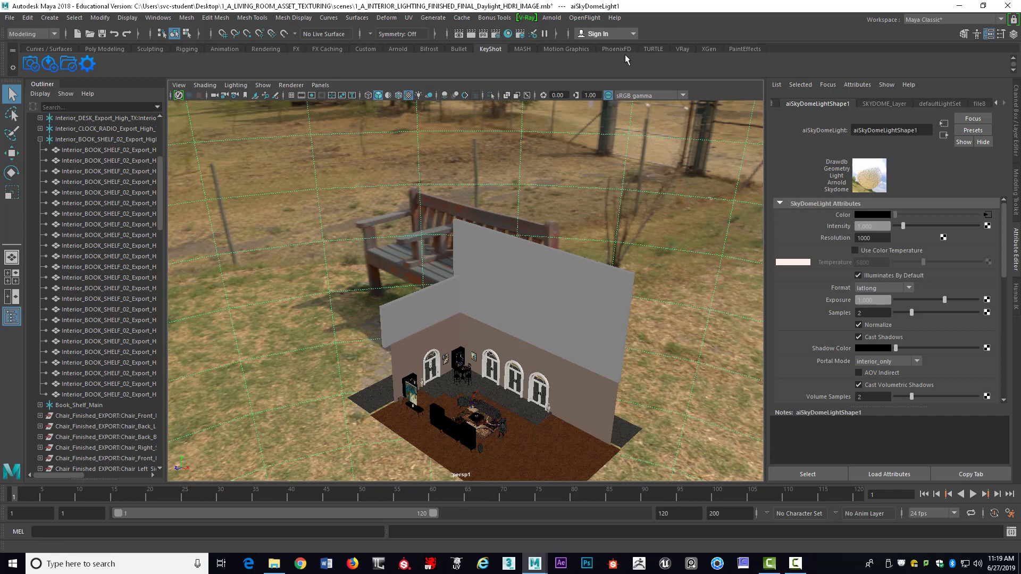
# Step: Display the Arnold lighting tools and examine the HDRI sky dome around the room from near and far
pyautogui.click(403, 49)
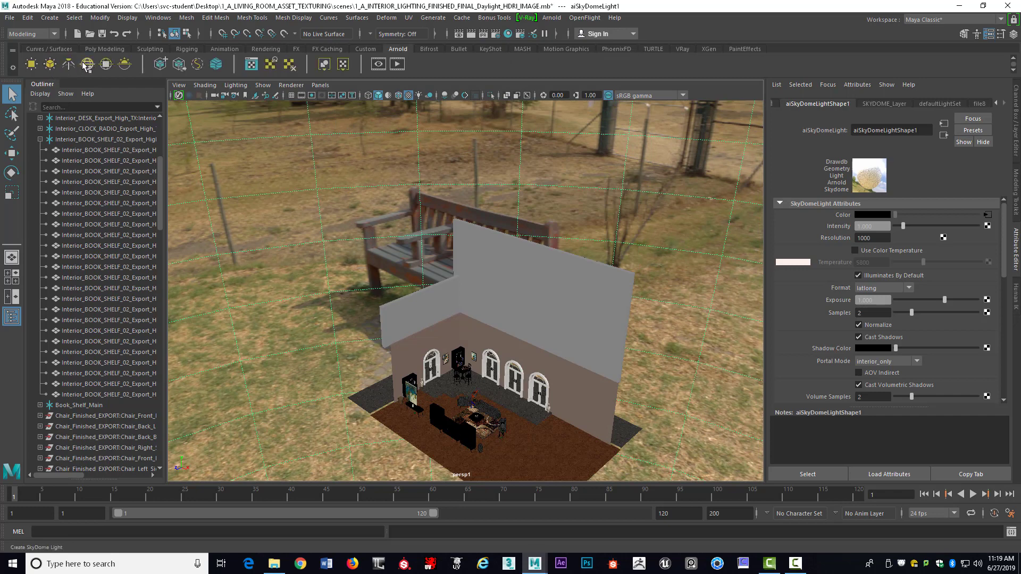
pyautogui.keyDown('alt'); pyautogui.moveTo(554, 176); pyautogui.dragTo(660, 162); pyautogui.keyUp('alt')
pyautogui.scroll(-5, 657, 169)
pyautogui.keyDown('alt'); pyautogui.moveTo(660, 161); pyautogui.dragTo(649, 185, button='middle'); pyautogui.keyUp('alt')
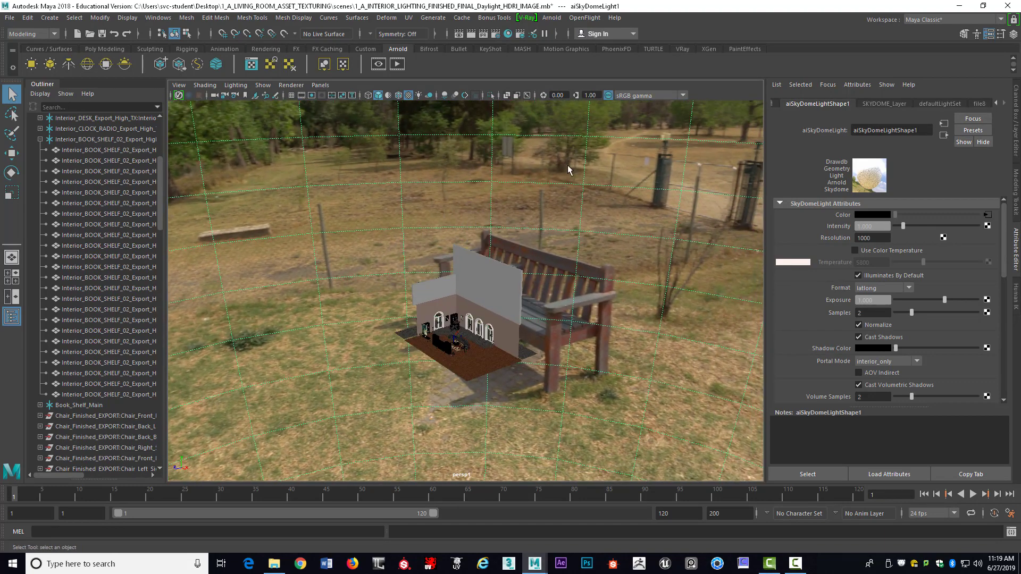
pyautogui.scroll(5, 567, 165)
pyautogui.keyDown('alt'); pyautogui.moveTo(636, 282); pyautogui.dragTo(672, 253); pyautogui.keyUp('alt')
pyautogui.scroll(-5, 630, 268)
pyautogui.scroll(-6, 629, 268)
pyautogui.scroll(-8, 672, 253)
pyautogui.scroll(-4, 671, 253)
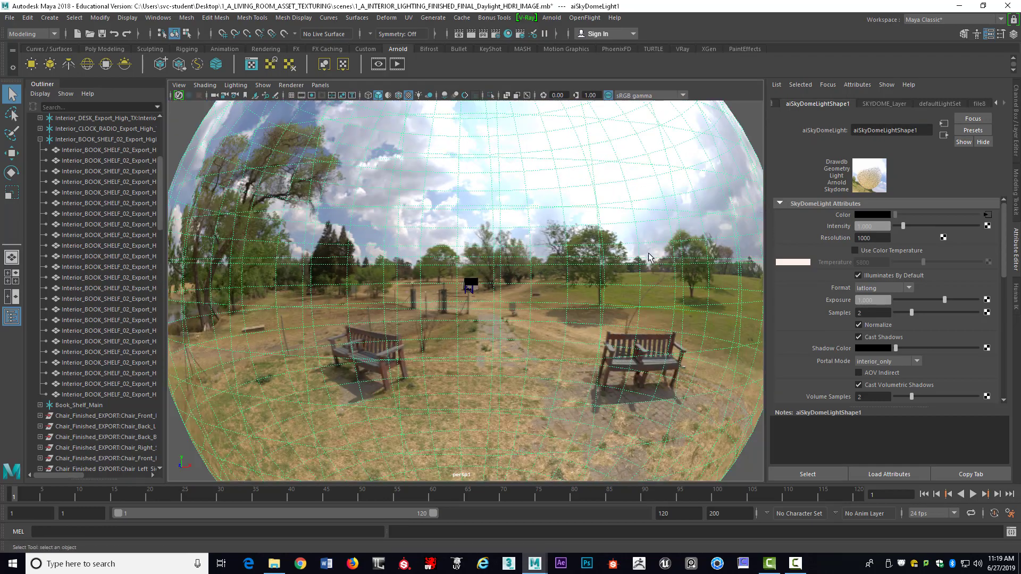
pyautogui.scroll(10, 647, 266)
pyautogui.scroll(5, 647, 265)
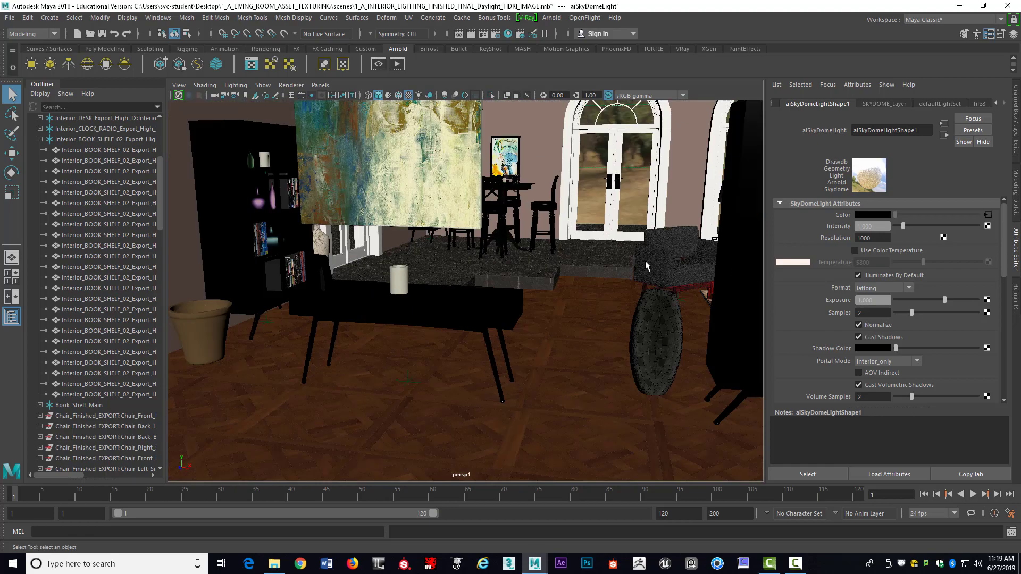
# Step: Create a directional light in the living room and raise it above the table lamp
pyautogui.keyDown('alt'); pyautogui.moveTo(647, 266); pyautogui.dragTo(531, 301); pyautogui.keyUp('alt')
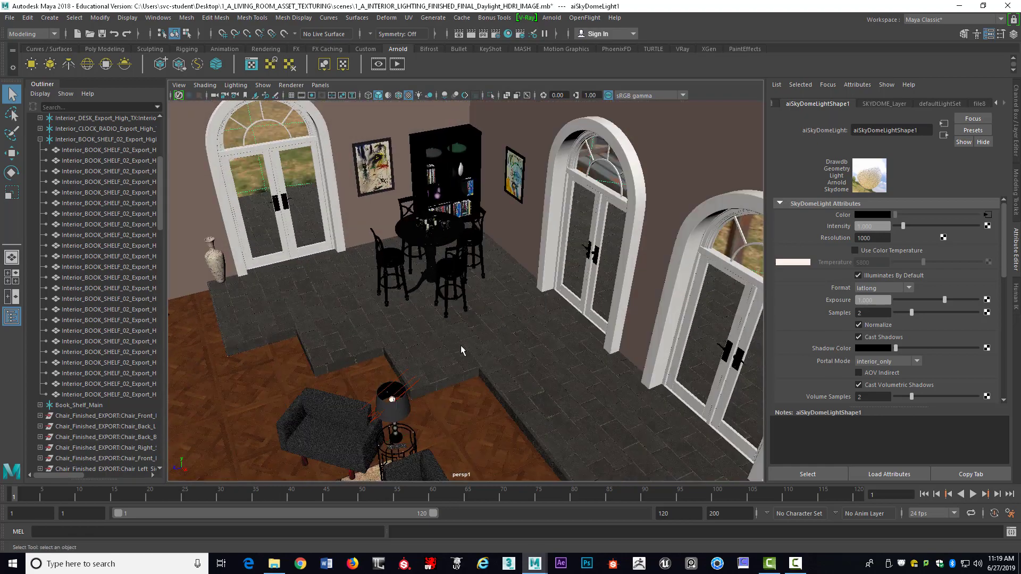
pyautogui.keyDown('alt'); pyautogui.moveTo(462, 348); pyautogui.dragTo(505, 232, button='middle'); pyautogui.keyUp('alt')
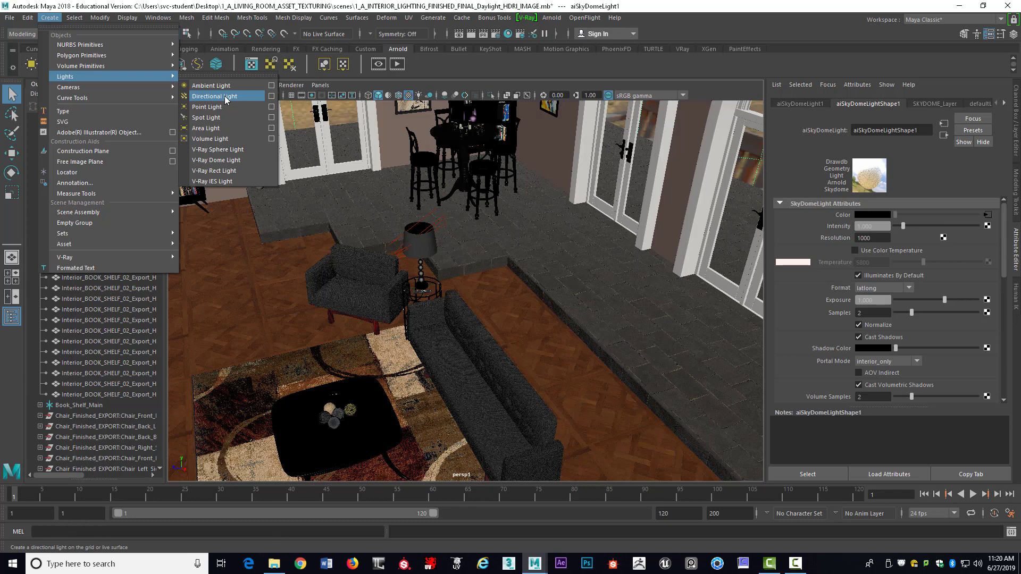
pyautogui.click(225, 97)
pyautogui.press('4')
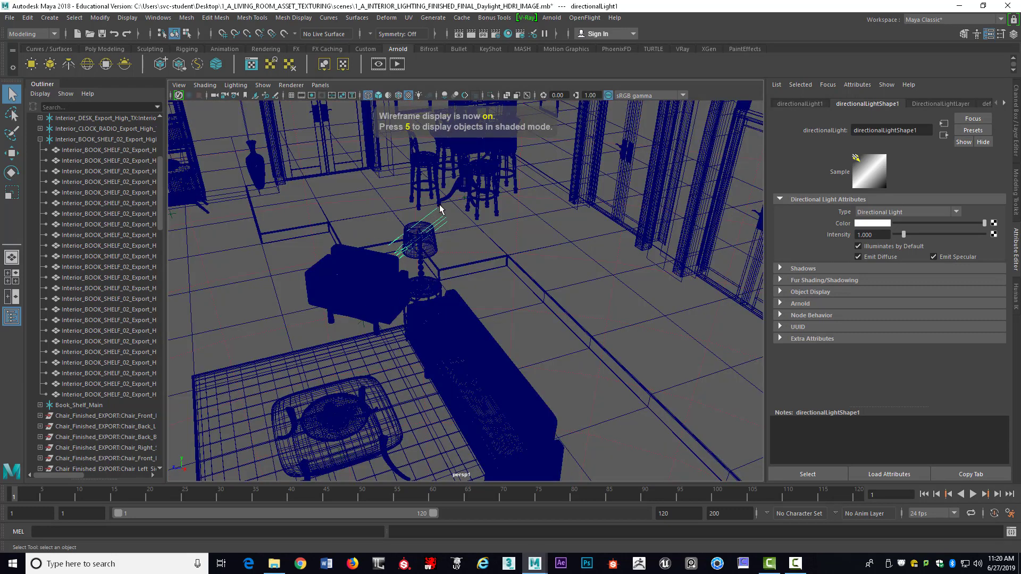
pyautogui.press('6')
pyautogui.press('w')
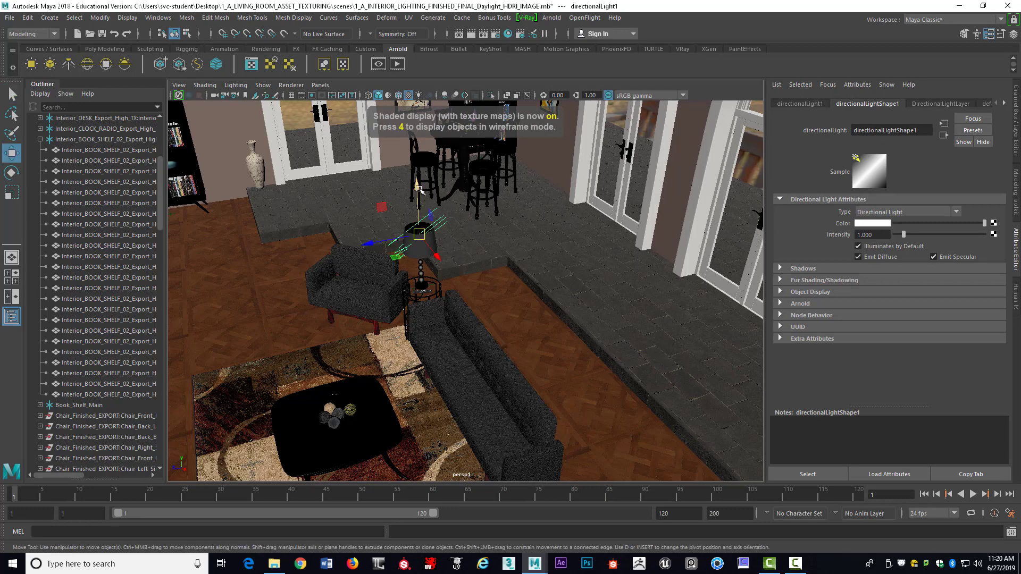
pyautogui.moveTo(423, 198); pyautogui.dragTo(420, 160)
# Step: Scale the directional light up to fill the sky dome and rotate it to line up with the HDRI image's sun
pyautogui.scroll(1, 473, 173)
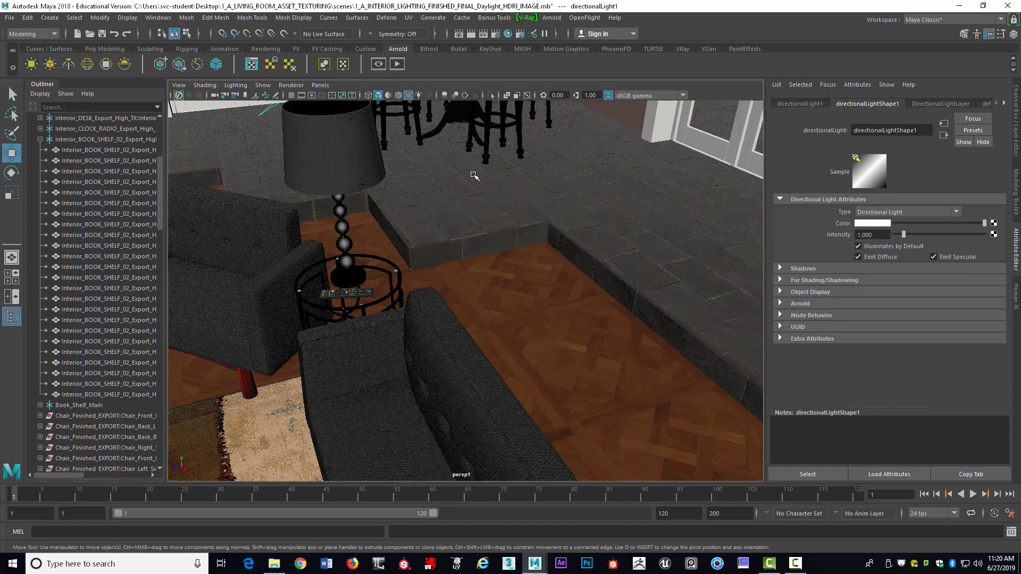
pyautogui.scroll(-1, 473, 177)
pyautogui.scroll(-15, 475, 178)
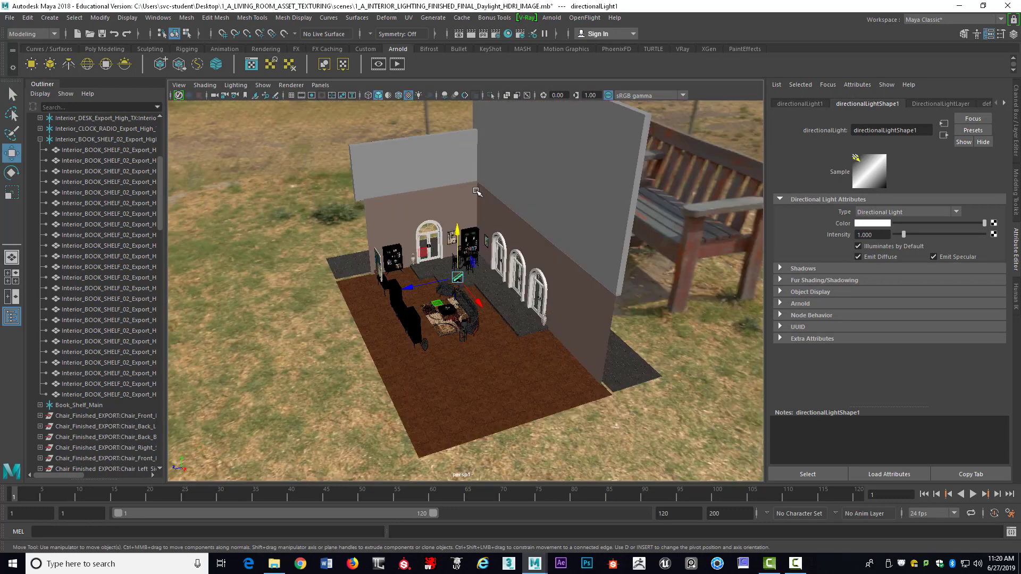
pyautogui.press('r')
pyautogui.keyDown('alt'); pyautogui.moveTo(521, 276); pyautogui.dragTo(461, 314); pyautogui.keyUp('alt')
pyautogui.press('e')
pyautogui.scroll(10, 550, 279)
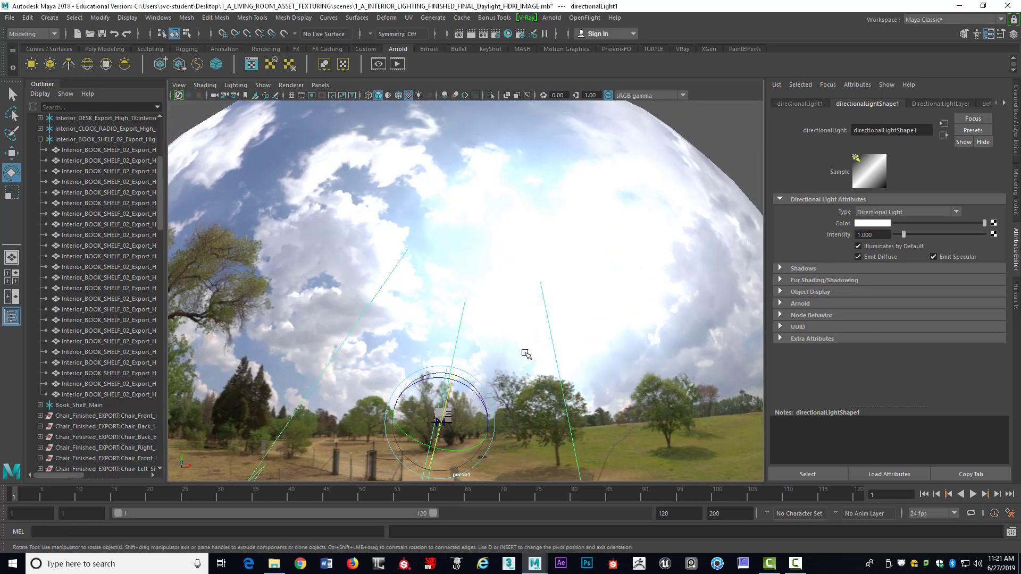
pyautogui.scroll(-10, 545, 335)
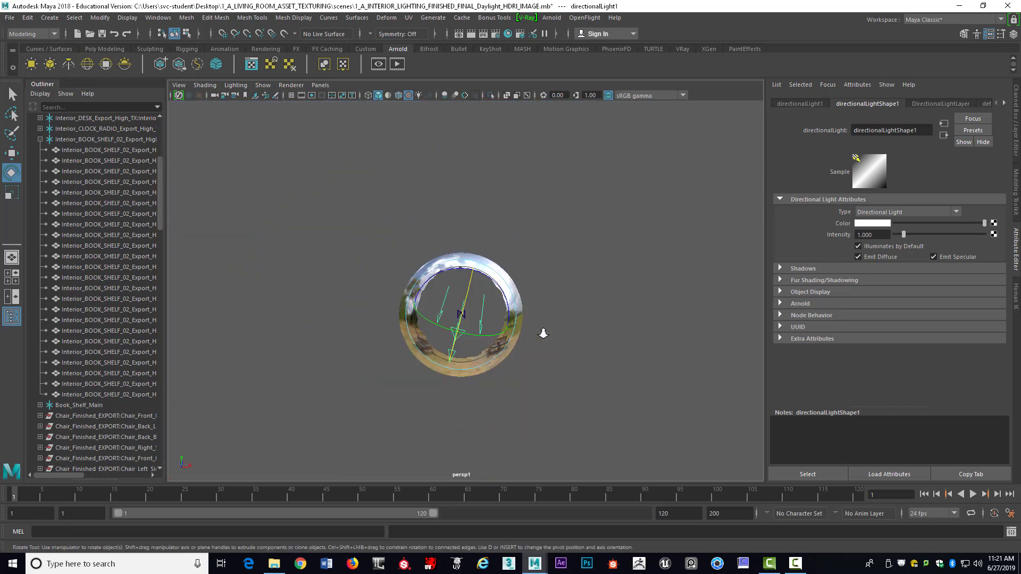
pyautogui.scroll(10, 545, 335)
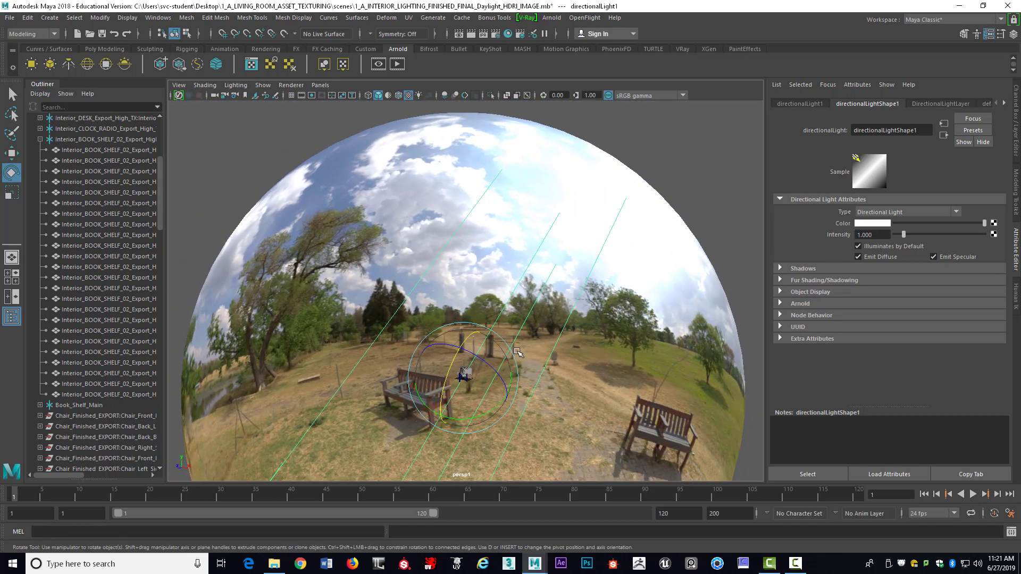
# Step: Scale the directional light back down to room size and raise it higher above the table lamp
pyautogui.press('r')
pyautogui.moveTo(407, 285); pyautogui.dragTo(464, 326, button='middle')
pyautogui.keyDown('alt'); pyautogui.moveTo(464, 325); pyautogui.dragTo(452, 346); pyautogui.keyUp('alt')
pyautogui.scroll(10, 452, 330)
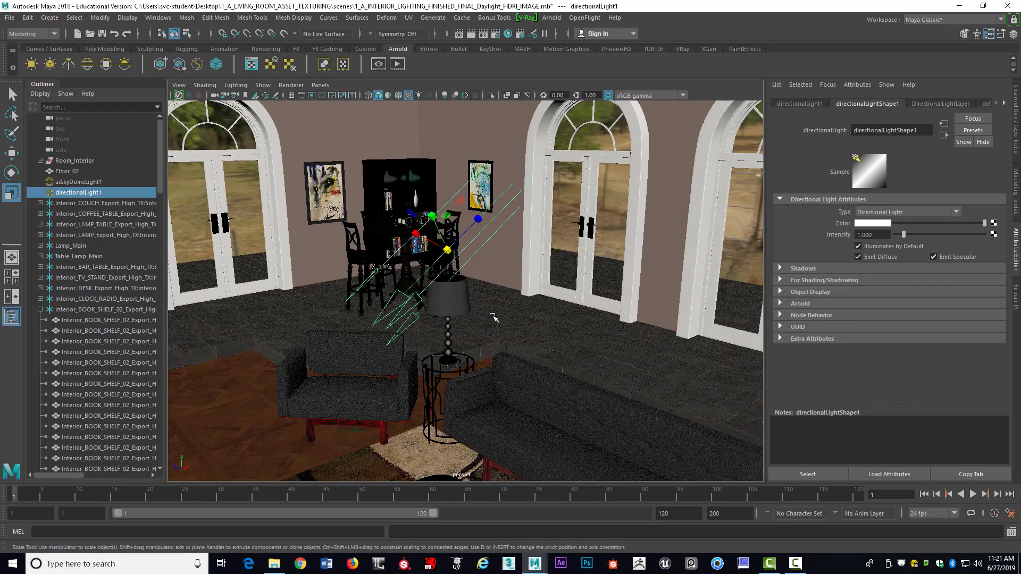
pyautogui.keyDown('alt'); pyautogui.moveTo(494, 318); pyautogui.dragTo(386, 259); pyautogui.keyUp('alt')
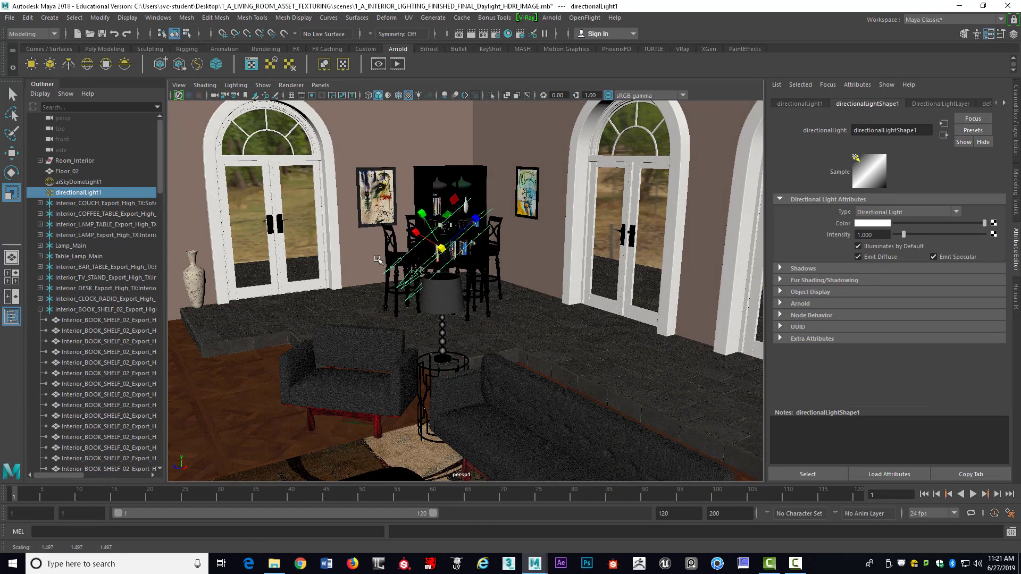
pyautogui.press('w')
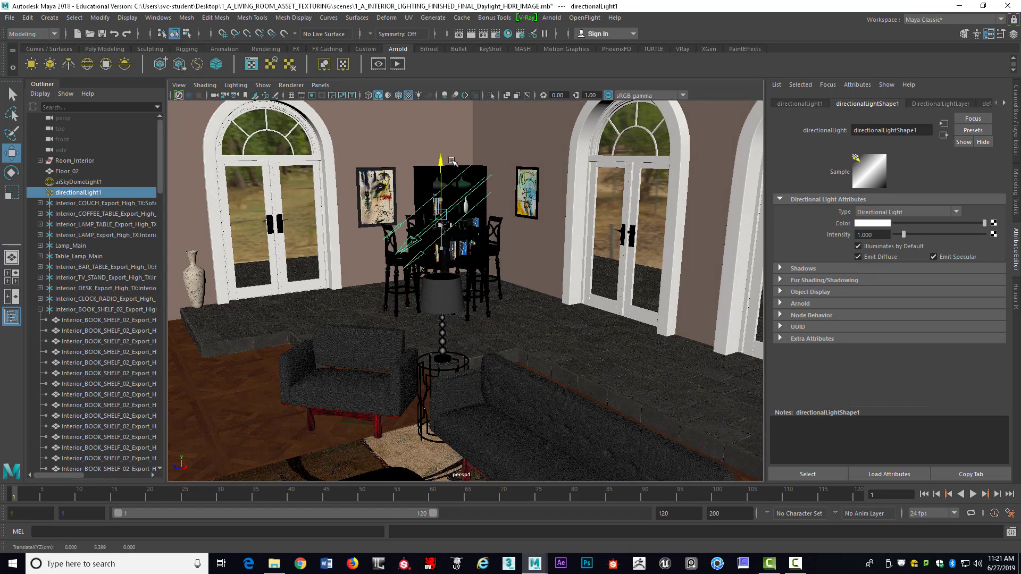
pyautogui.moveTo(535, 270)
pyautogui.keyDown('alt'); pyautogui.mouseDown()
pyautogui.moveTo(572, 273)
pyautogui.moveTo(521, 265)
pyautogui.mouseUp(); pyautogui.keyUp('alt')
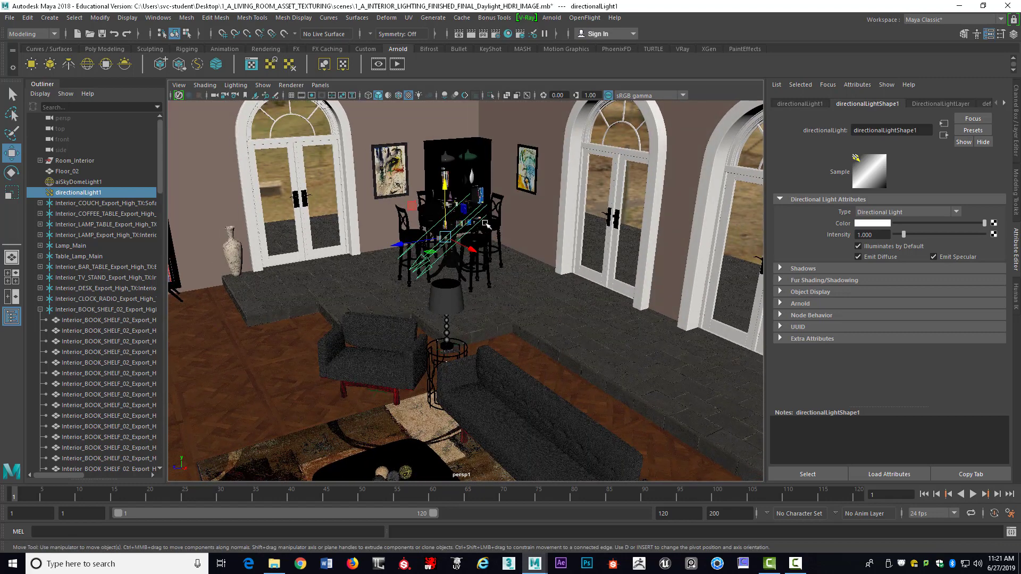
# Step: Select the light blocker mesh at the arched-door wall and examine the room and its surrounding blockers from several angles
pyautogui.click(642, 188)
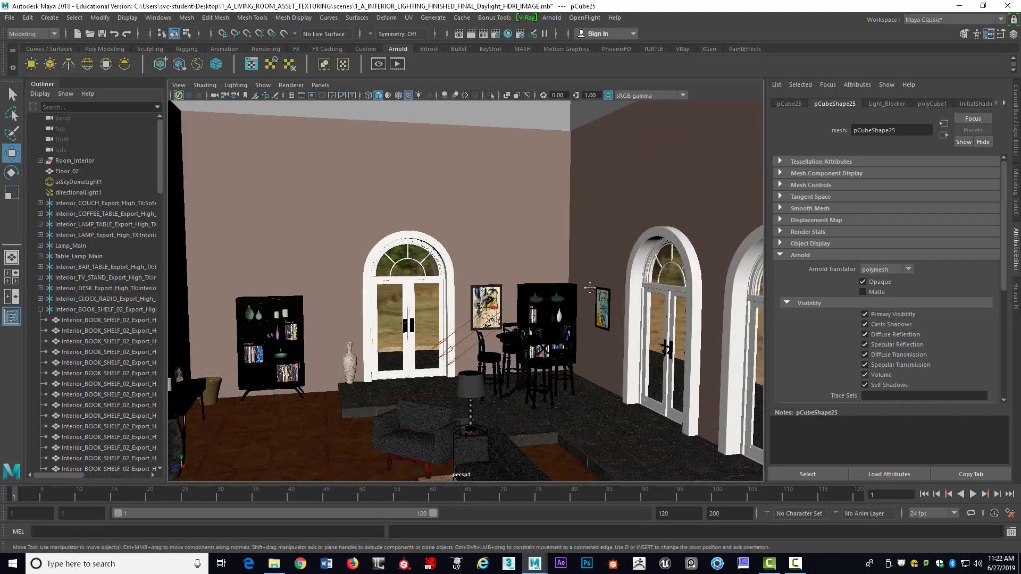
pyautogui.keyDown('alt'); pyautogui.moveTo(638, 297); pyautogui.dragTo(640, 223, button='middle'); pyautogui.keyUp('alt')
pyautogui.keyDown('alt'); pyautogui.moveTo(641, 224); pyautogui.dragTo(627, 234); pyautogui.keyUp('alt')
pyautogui.keyDown('alt'); pyautogui.moveTo(628, 266); pyautogui.dragTo(654, 229, button='middle'); pyautogui.keyUp('alt')
pyautogui.keyDown('alt'); pyautogui.moveTo(654, 228); pyautogui.dragTo(637, 221); pyautogui.keyUp('alt')
pyautogui.keyDown('alt'); pyautogui.moveTo(608, 184); pyautogui.dragTo(590, 221, button='middle'); pyautogui.keyUp('alt')
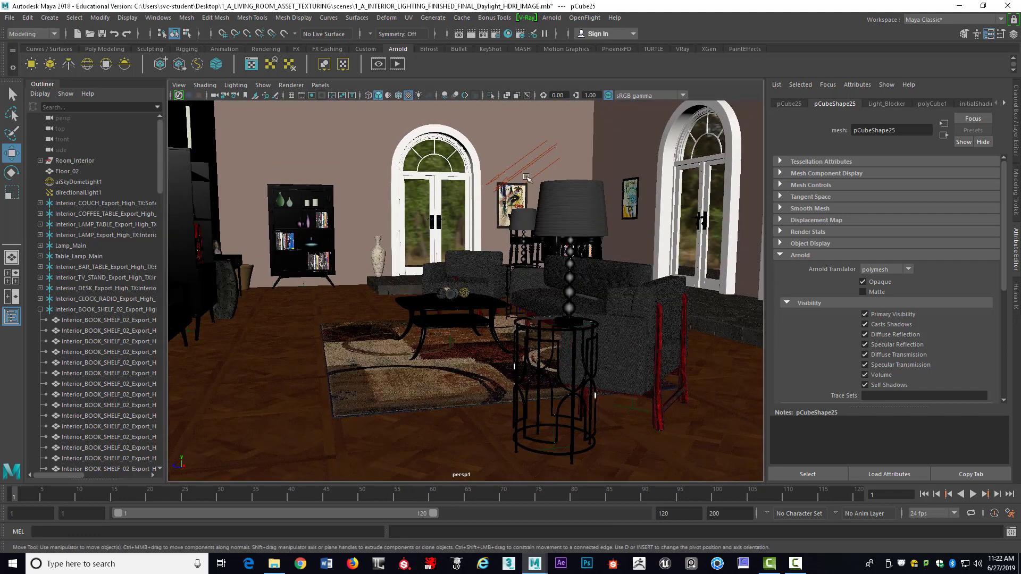
pyautogui.keyDown('alt'); pyautogui.moveTo(665, 250); pyautogui.dragTo(617, 262); pyautogui.keyUp('alt')
pyautogui.keyDown('alt'); pyautogui.moveTo(618, 262); pyautogui.dragTo(581, 295, button='right'); pyautogui.keyUp('alt')
pyautogui.keyDown('alt'); pyautogui.moveTo(581, 295); pyautogui.dragTo(581, 300, button='middle'); pyautogui.keyUp('alt')
pyautogui.keyDown('alt'); pyautogui.moveTo(581, 300); pyautogui.dragTo(602, 248); pyautogui.keyUp('alt')
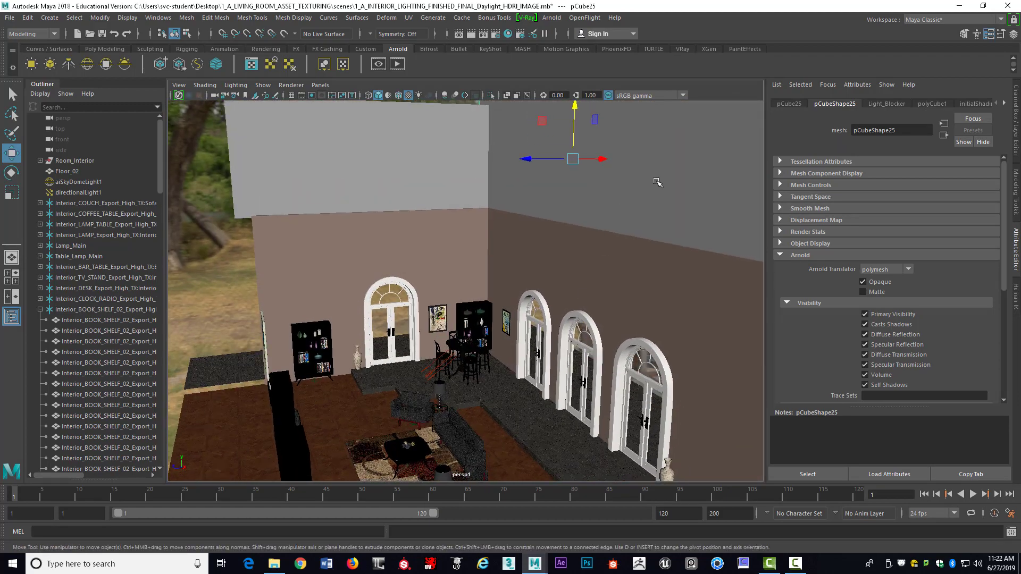
# Step: Undo the last change and select the large light blocker above the wall with three arched doors
pyautogui.scroll(-5, 659, 183)
pyautogui.keyDown('alt'); pyautogui.moveTo(661, 185); pyautogui.dragTo(659, 197); pyautogui.keyUp('alt')
pyautogui.hotkey('ctrl', 'z')
pyautogui.click(554, 228)
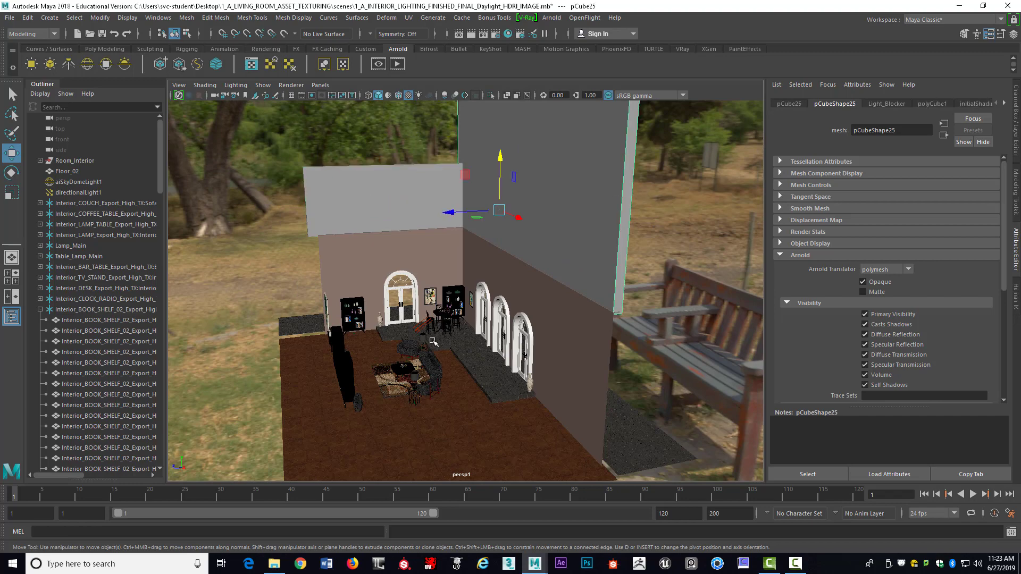